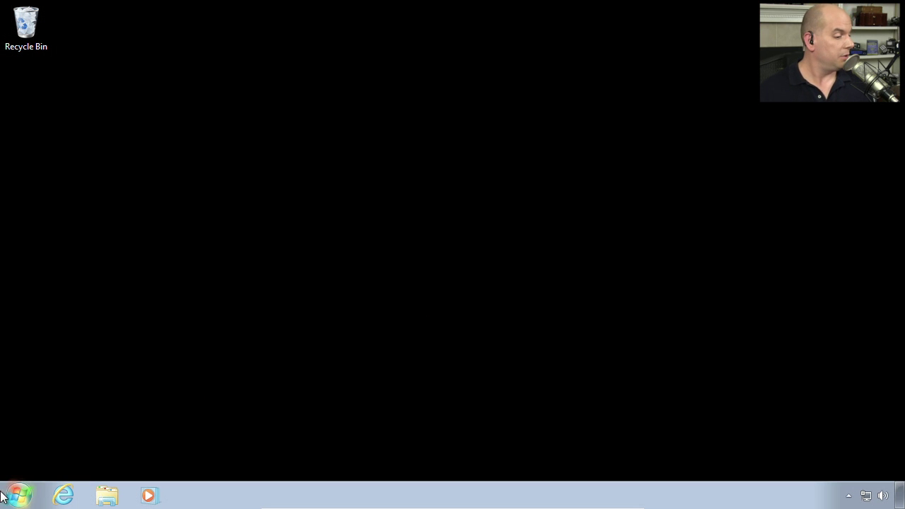
Step: Open the computer's network adapter connections from the Network and Sharing Center in Control Panel
left_click(18, 495)
left_click(251, 336)
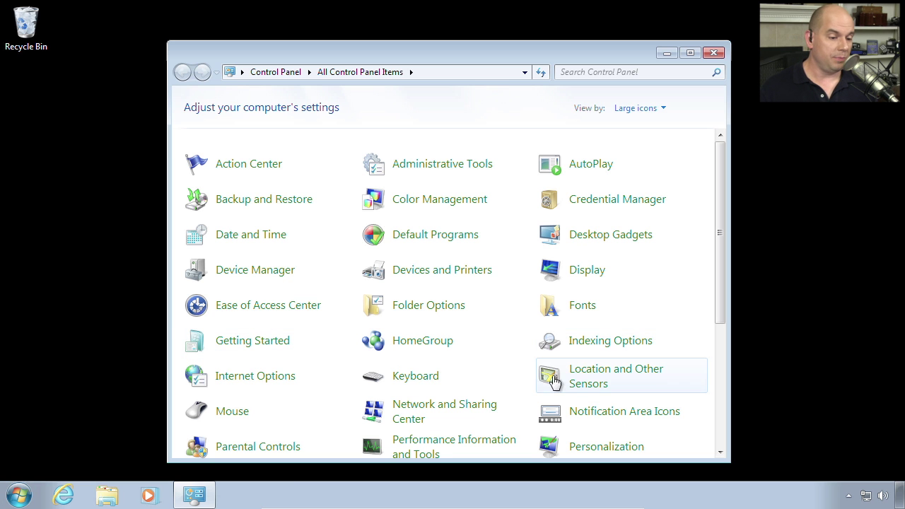
left_click(473, 404)
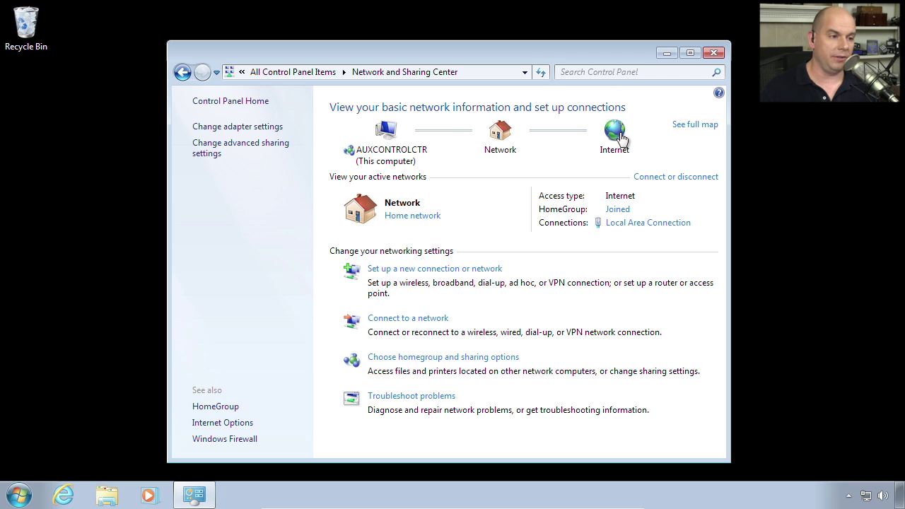
left_click(239, 128)
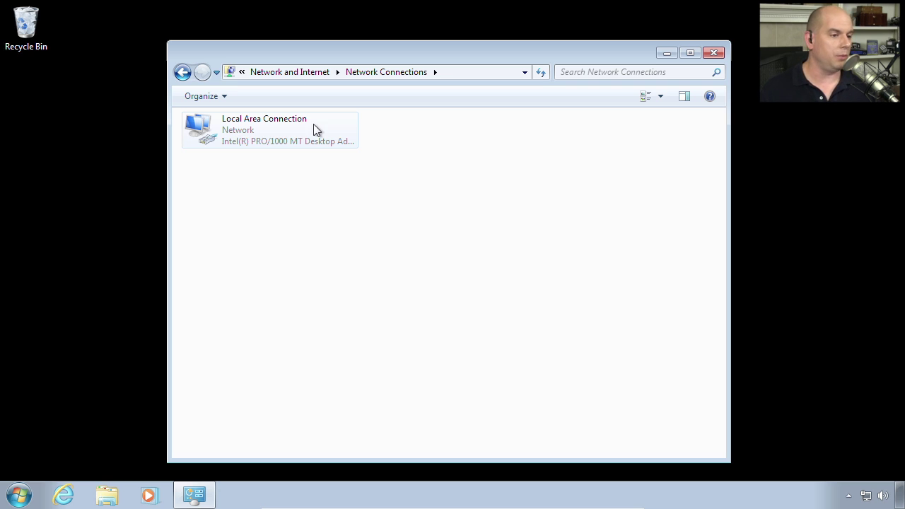
Step: Open the status of the Local Area Connection
right_click(311, 126)
left_click(204, 127)
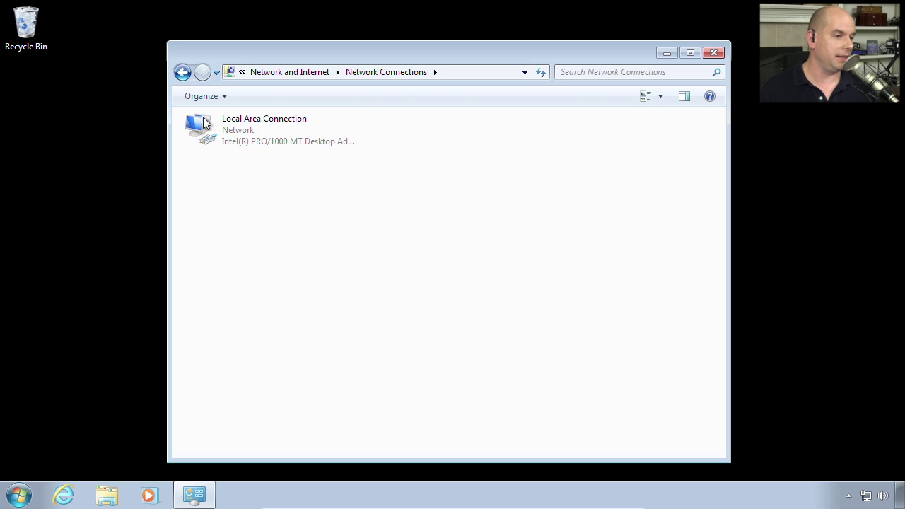
right_click(204, 126)
left_click(240, 152)
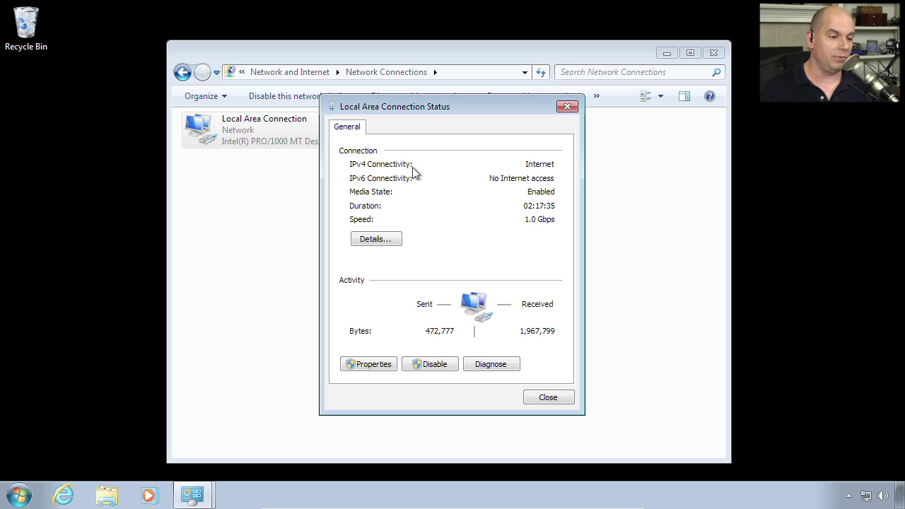
Step: Examine the connection details for the IPv4 address, subnet mask, default gateway and DNS servers, and close them
left_click(384, 240)
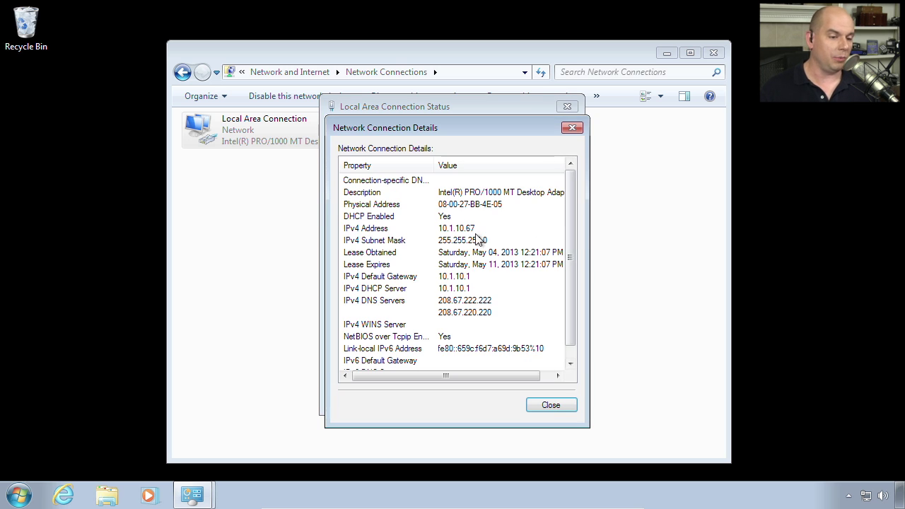
left_click(401, 228)
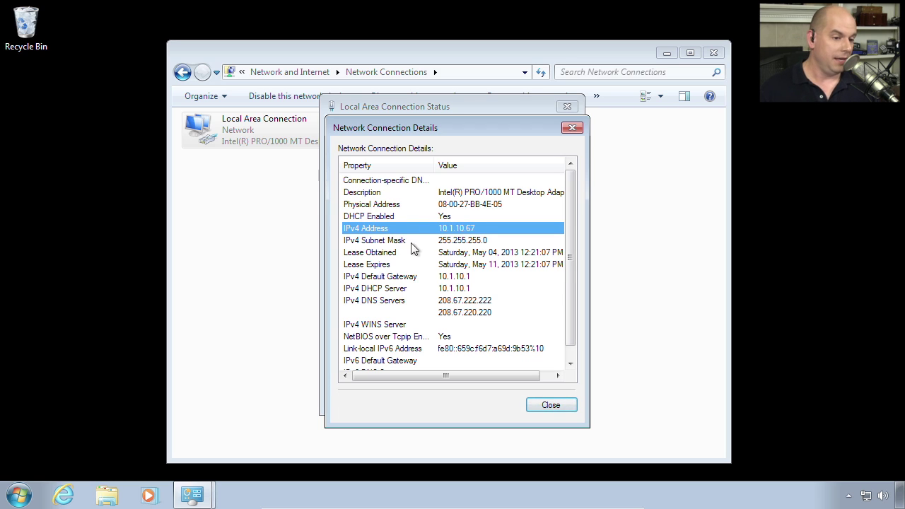
left_click(412, 241)
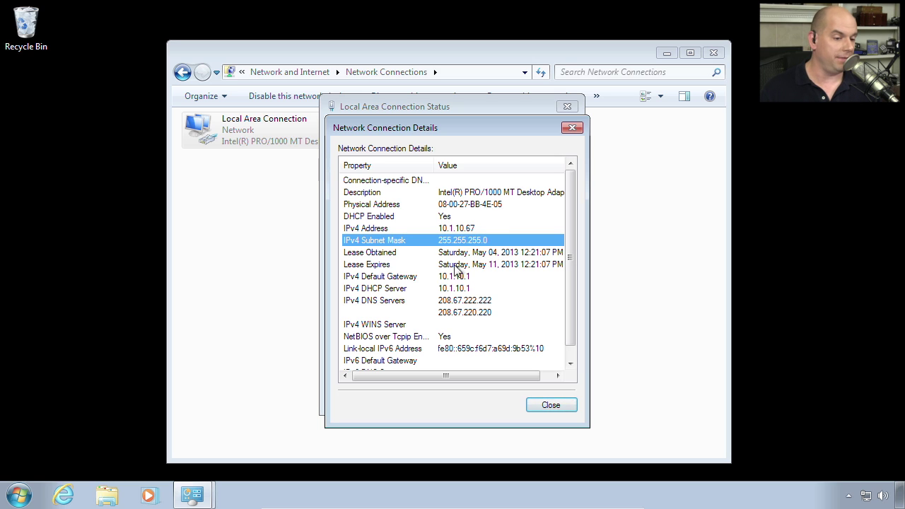
left_click(444, 278)
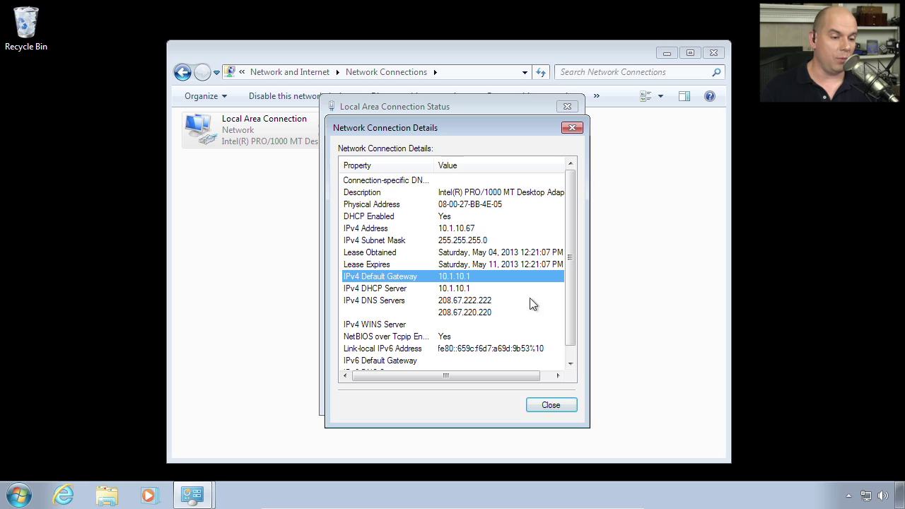
left_click(473, 303)
left_click(476, 315)
left_click(478, 303)
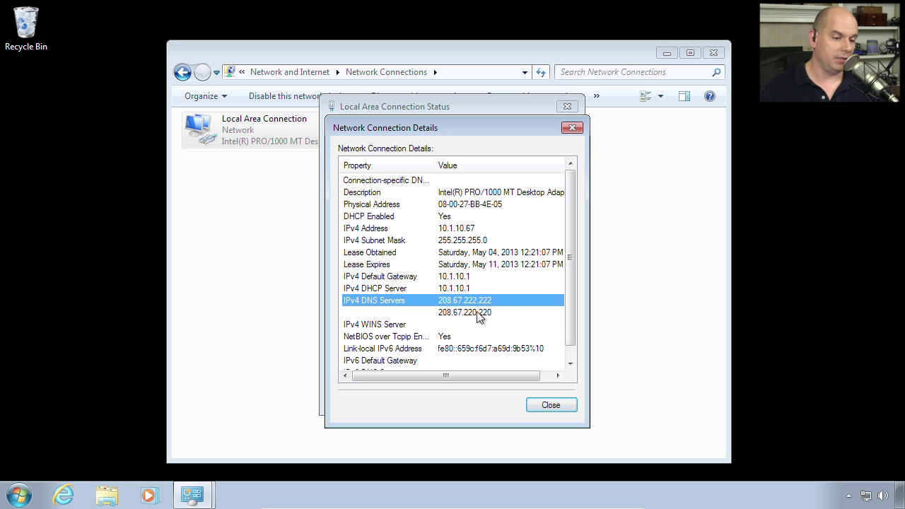
left_click(479, 314)
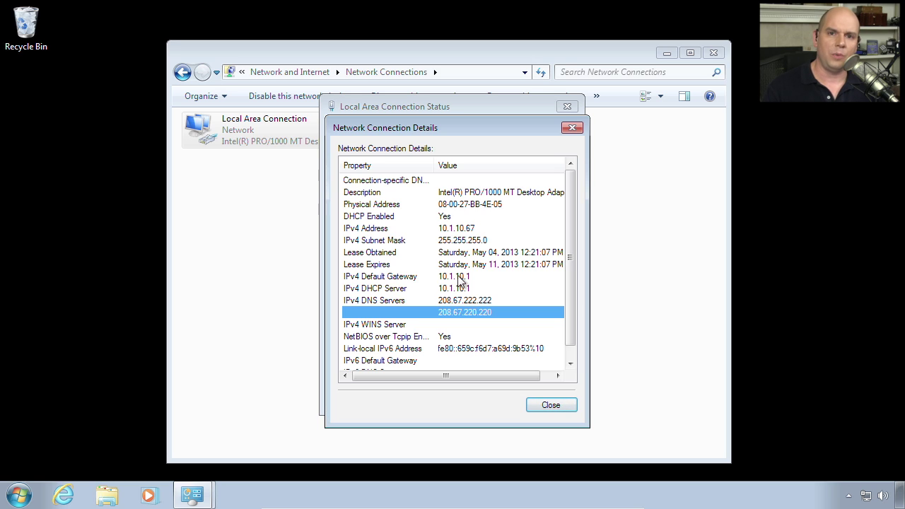
left_click(564, 405)
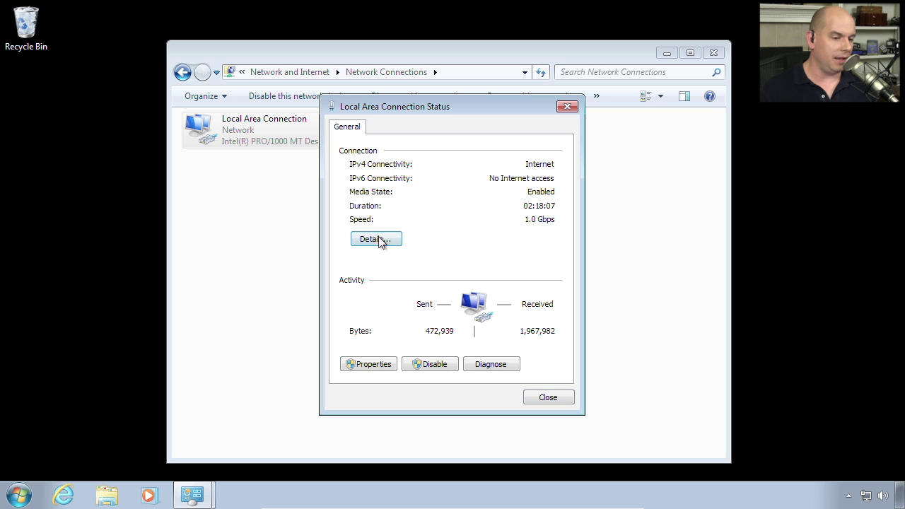
Step: Open the Internet Protocol Version 4 (TCP/IPv4) properties of the Local Area Connection
left_click(371, 365)
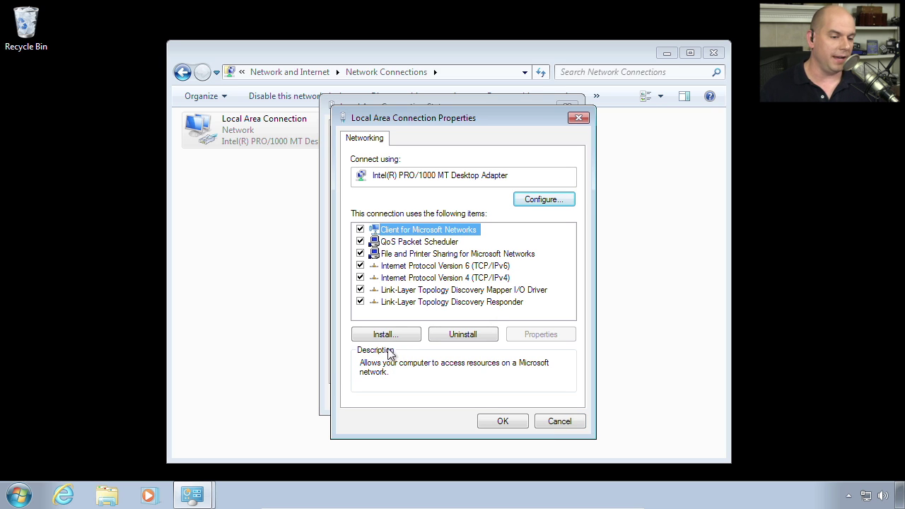
left_click(444, 279)
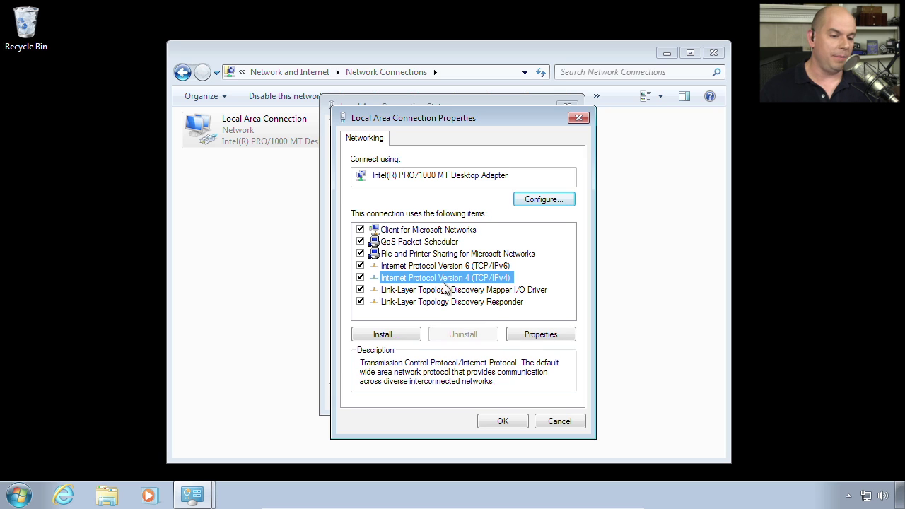
left_click(541, 335)
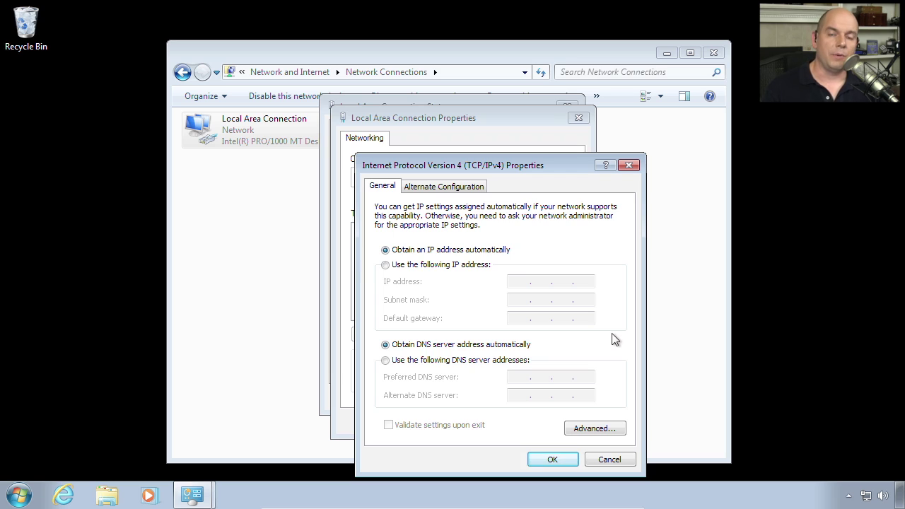
Step: Assign the static IP address 10.1.10.111, subnet mask 255.255.255.0, default gateway 10.1.10.1 and preferred DNS server 8.8.8.8
left_click(404, 267)
type("10.1.10.")
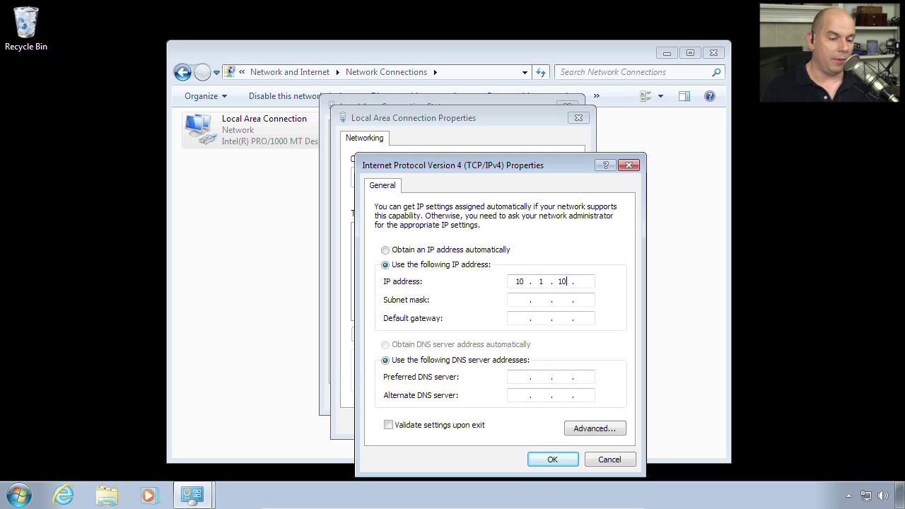
type("111")
key("Tab")
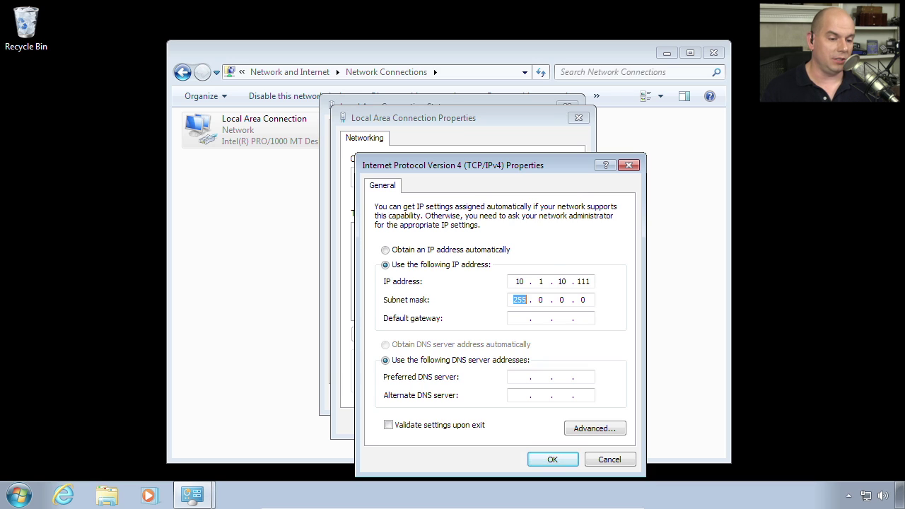
type("255.255.255")
key("Tab")
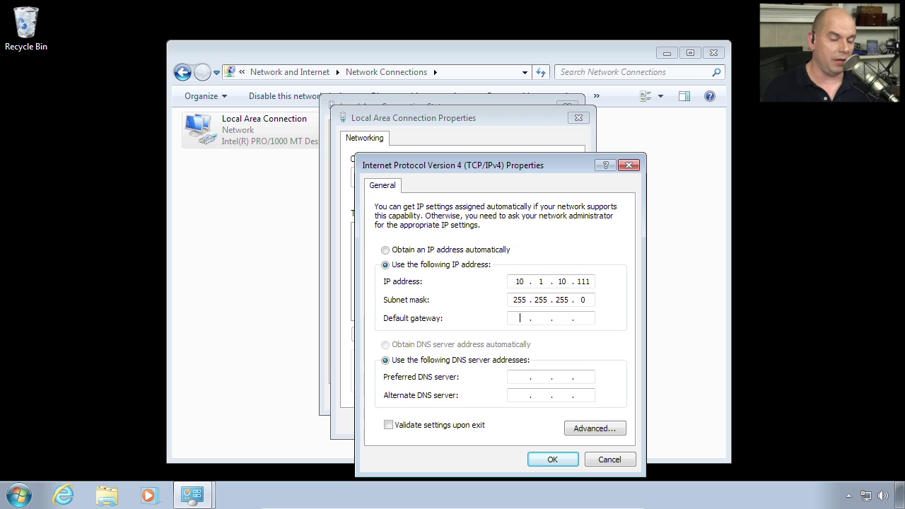
type("10.1.10.1")
key("Tab")
key("Tab")
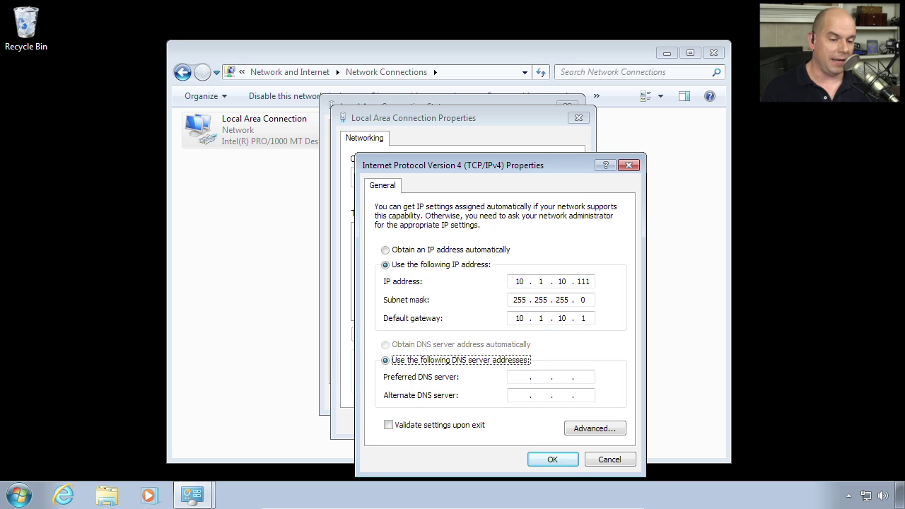
type("8.8.8.8")
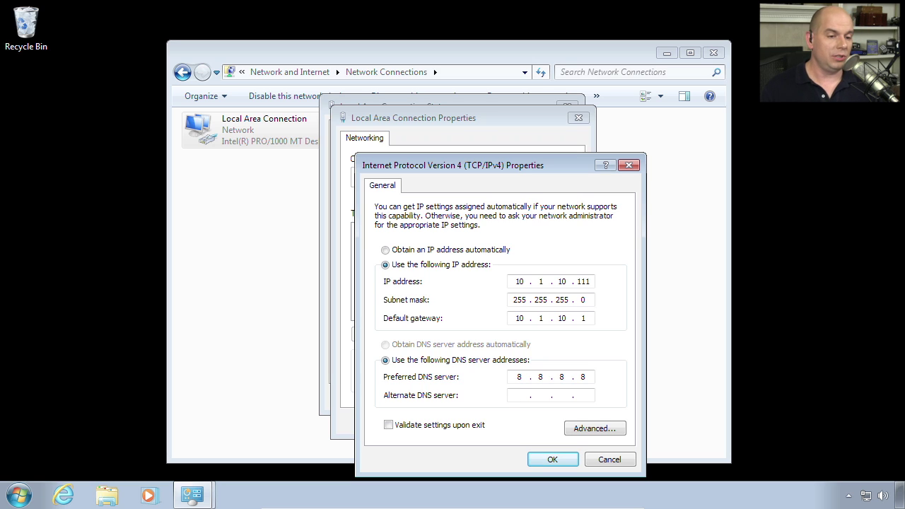
Step: Review the advanced TCP/IP settings for IP, DNS and WINS, cancel out of them and apply the static IPv4 configuration
left_click(580, 428)
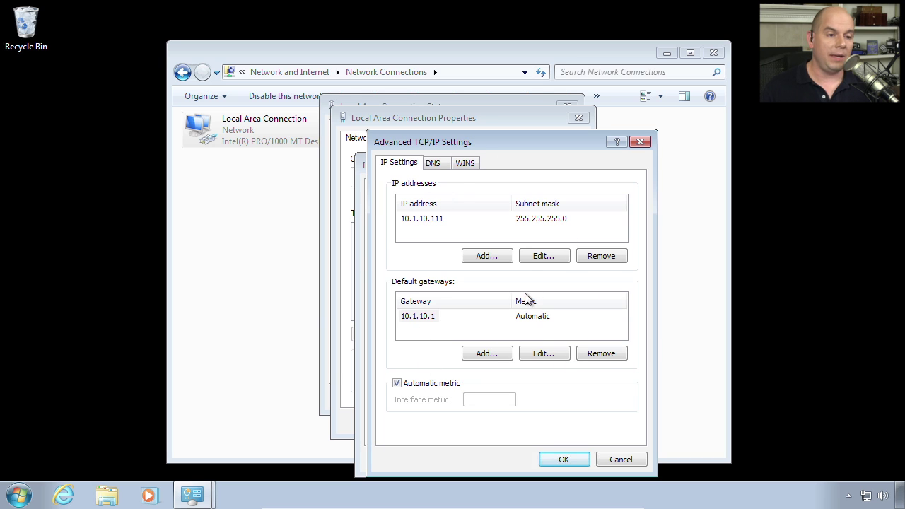
left_click(438, 164)
left_click(466, 165)
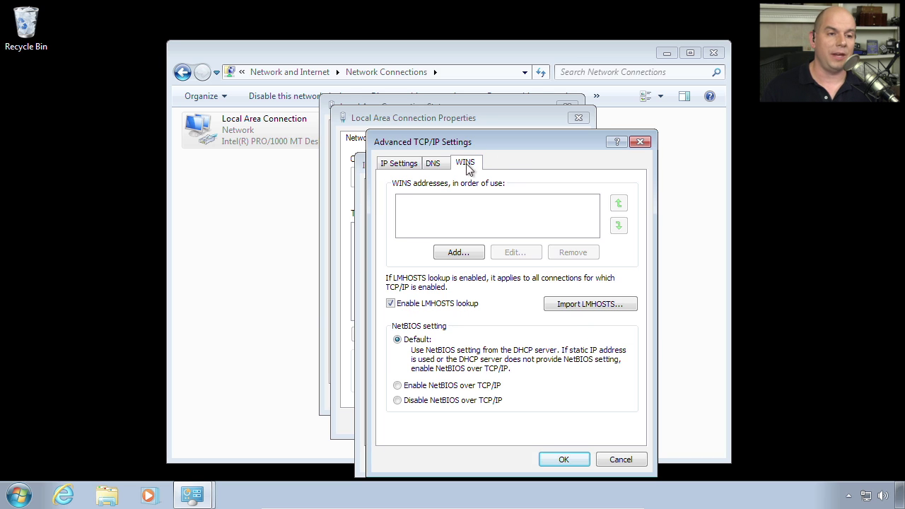
left_click(628, 461)
left_click(591, 458)
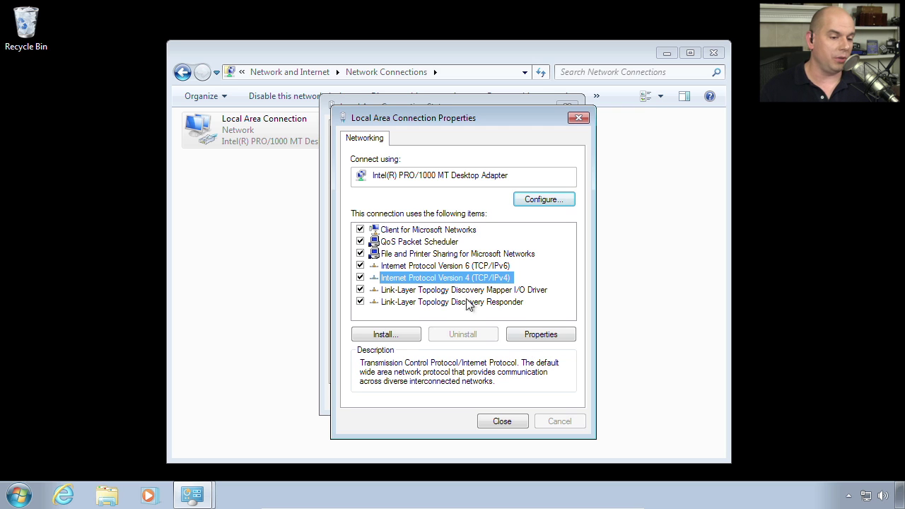
Step: Set the IPv4 properties to obtain both the IP address and the DNS server address automatically, and apply them
left_click(524, 332)
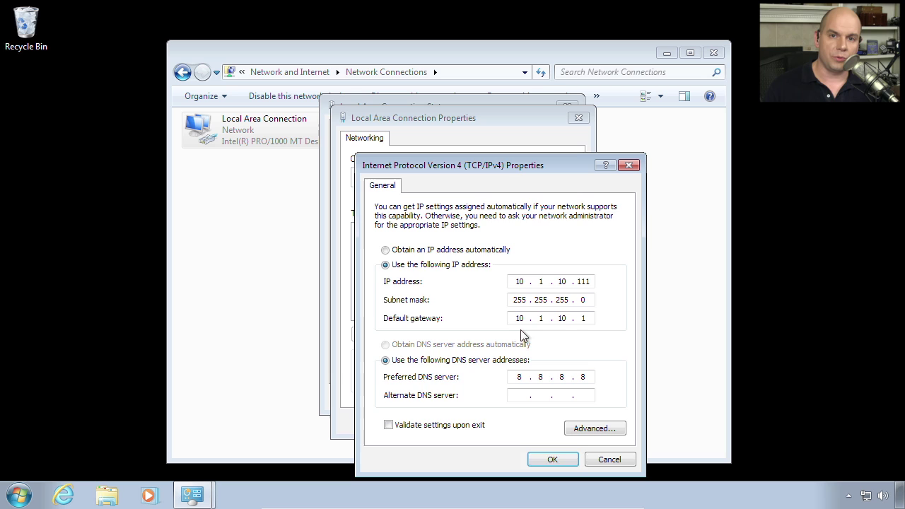
left_click(461, 254)
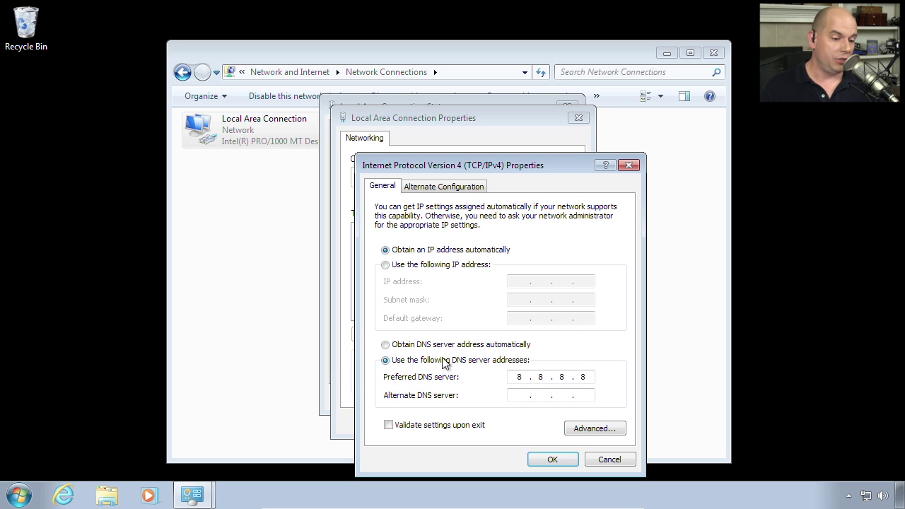
left_click(449, 344)
left_click(554, 459)
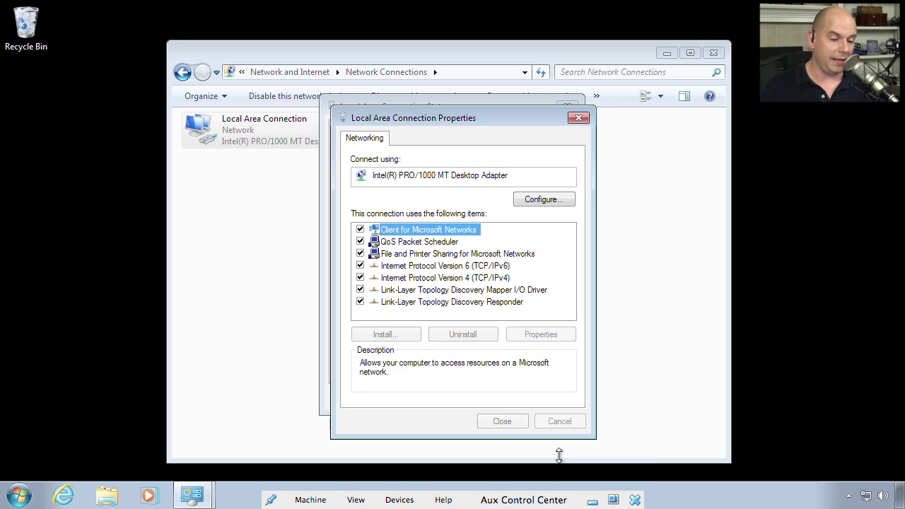